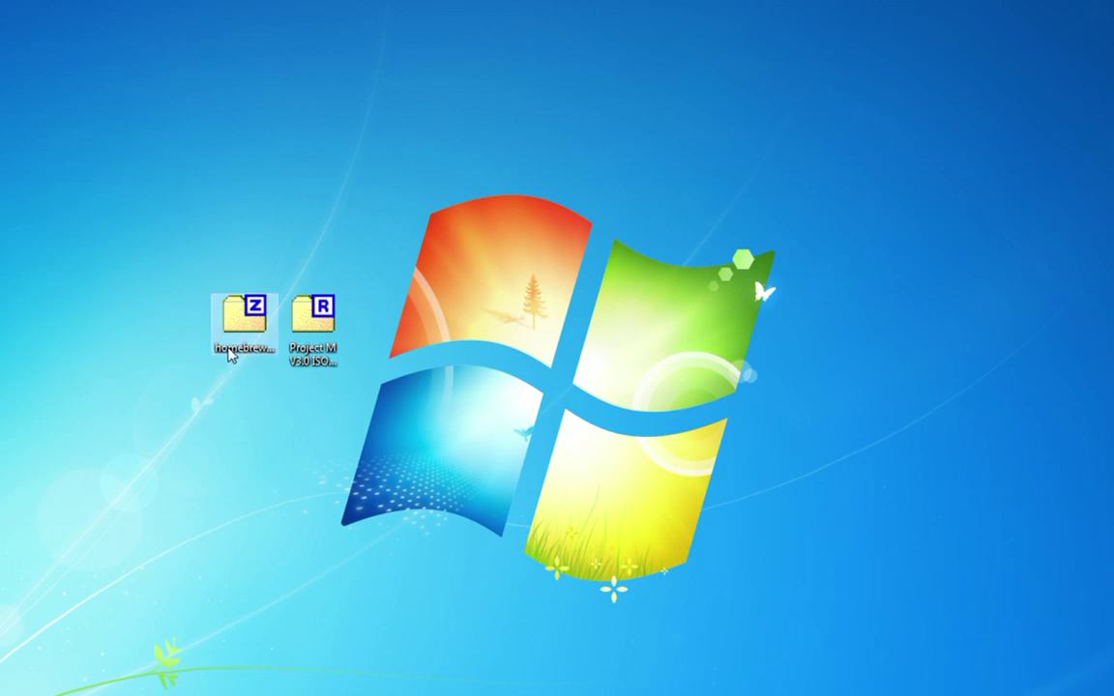
# - Bring up the Project M V3.0 ISO Builder folder beside the two desktop archives and examine its files, including Build_ISO v3.0.bat
pyautogui.click(229, 354)
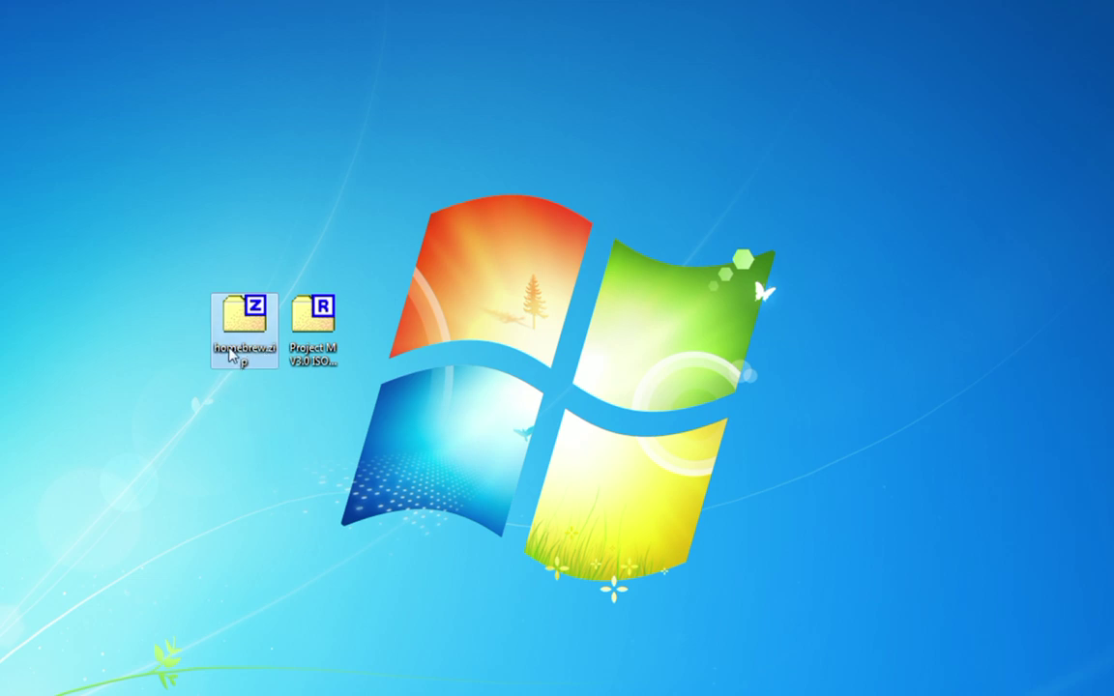
pyautogui.click(286, 325)
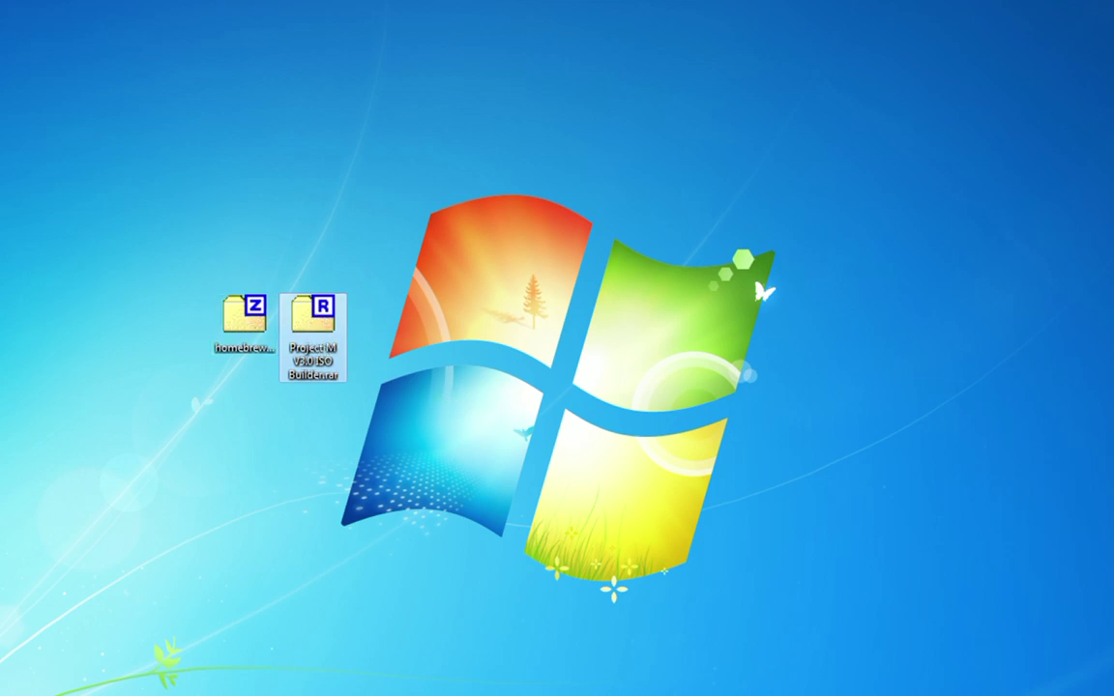
pyautogui.moveTo(1111, 159); pyautogui.dragTo(544, 148)
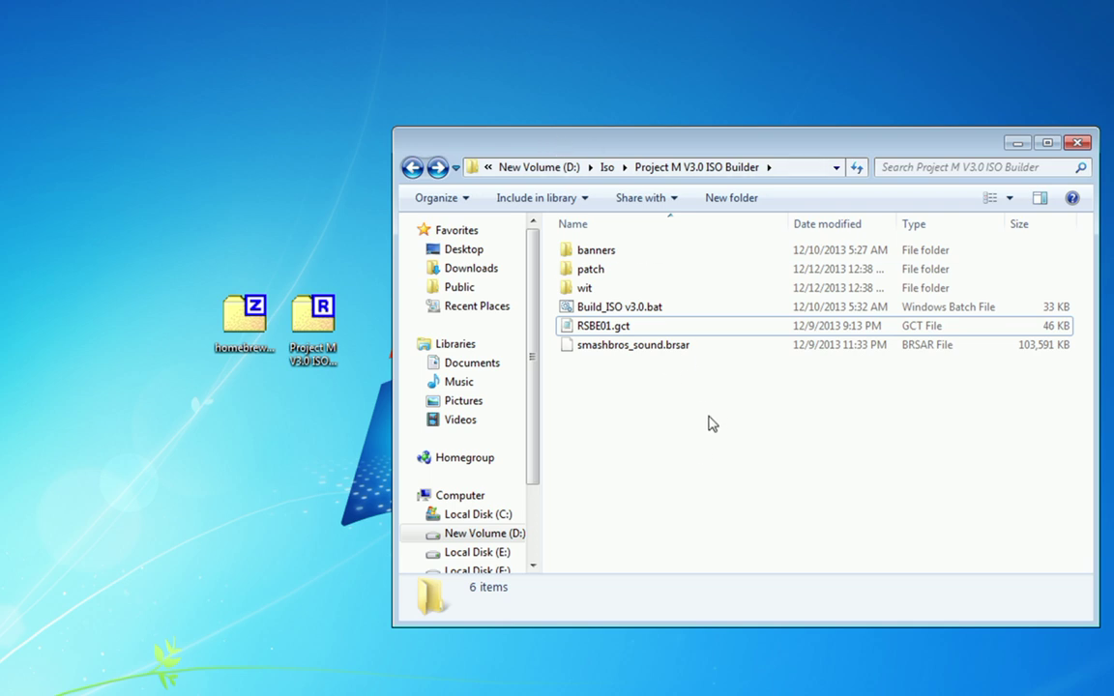
pyautogui.moveTo(707, 447); pyautogui.dragTo(611, 259)
pyautogui.click(628, 384)
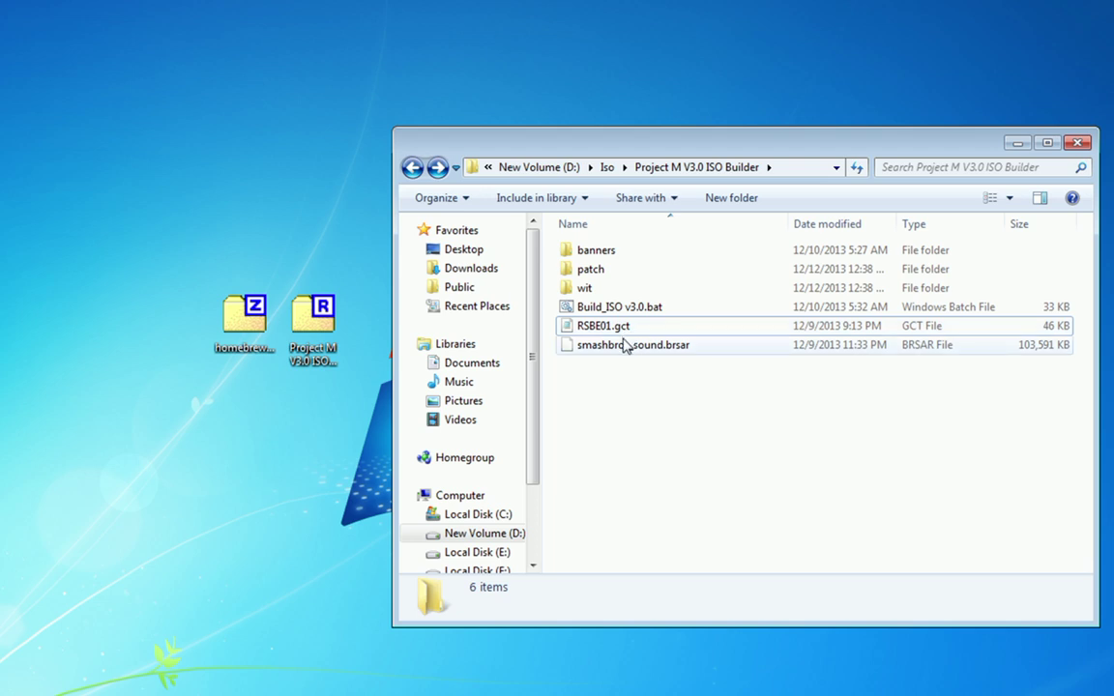
pyautogui.click(633, 309)
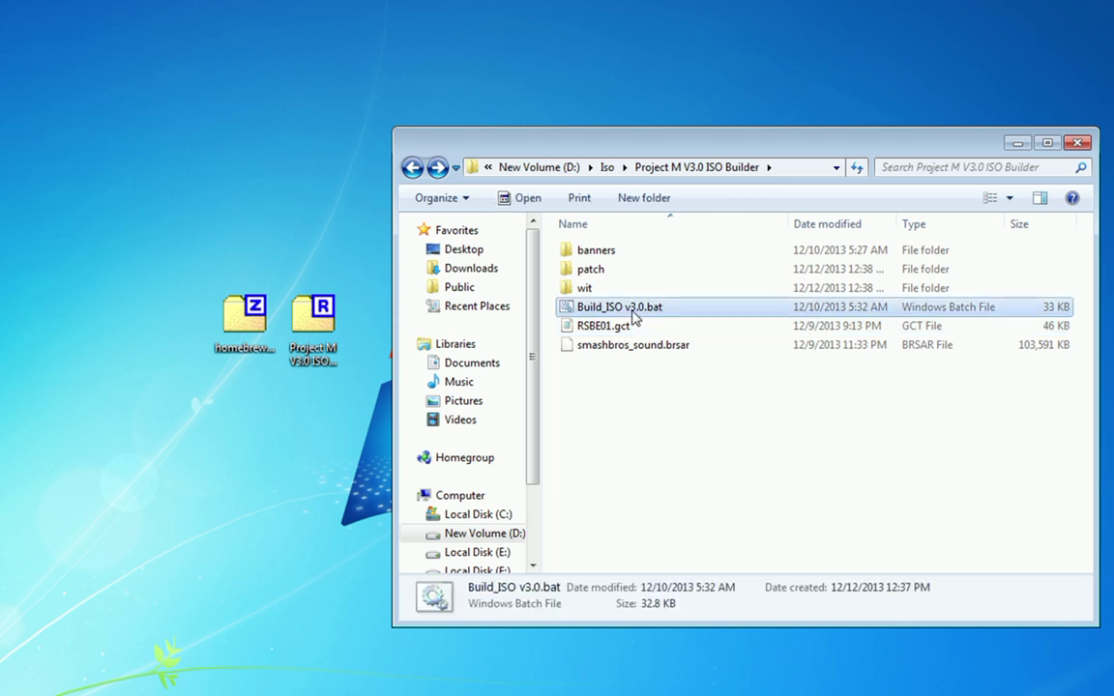
# - Extract homebrew.zip to the desktop and copy its projectm folder into the Project M V3.0 ISO Builder folder
pyautogui.click(242, 339)
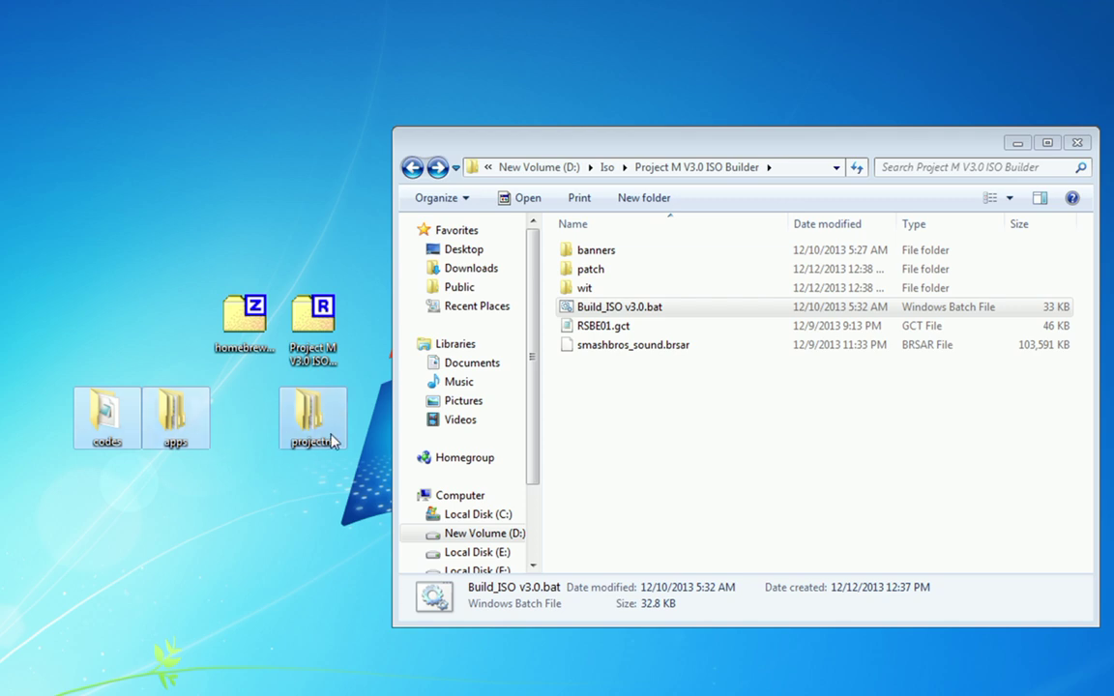
pyautogui.click(301, 471)
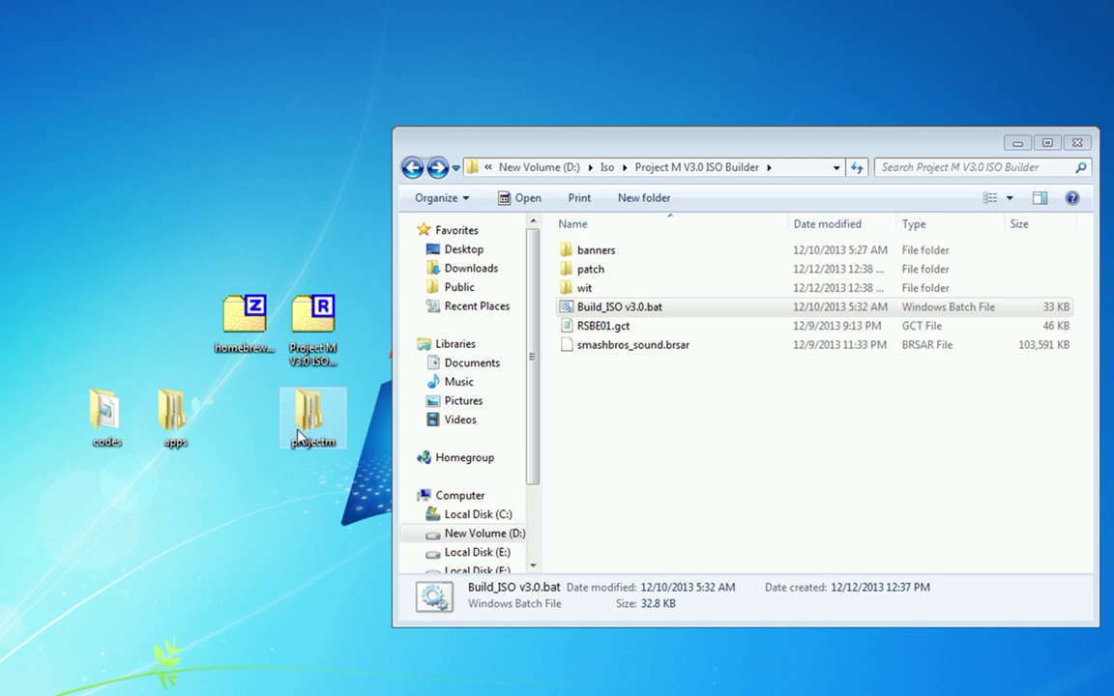
pyautogui.moveTo(299, 437); pyautogui.dragTo(728, 445)
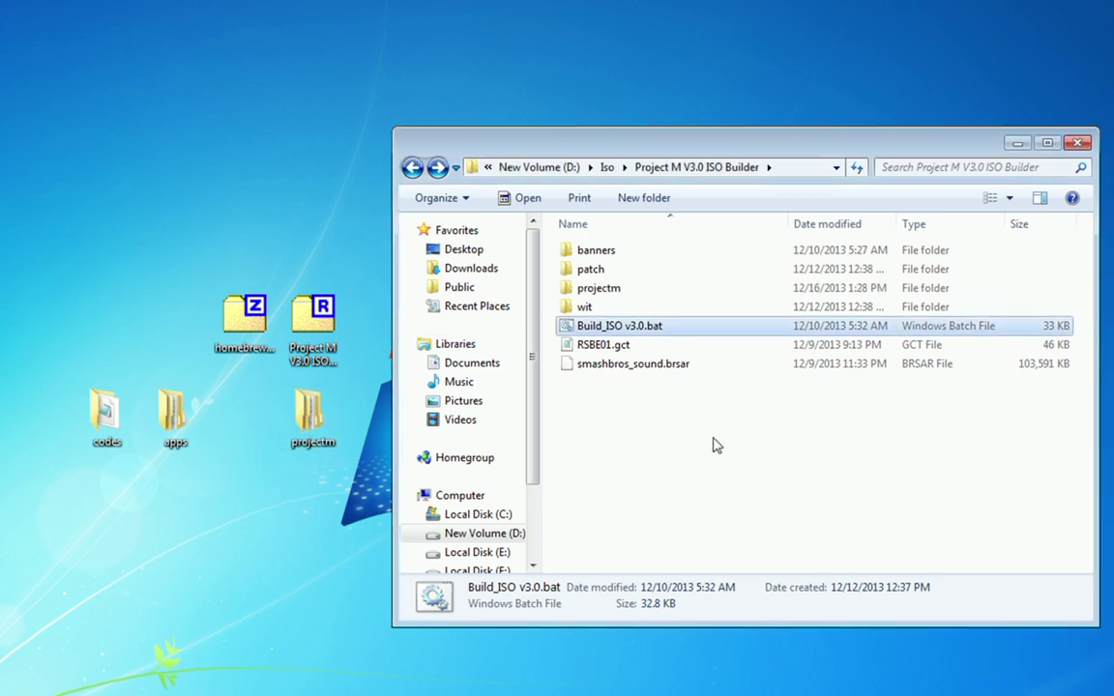
# - Copy the projectm folder into the ISO Builder folder again, merging all existing folders and replacing every conflicting file
pyautogui.moveTo(310, 379); pyautogui.dragTo(666, 443)
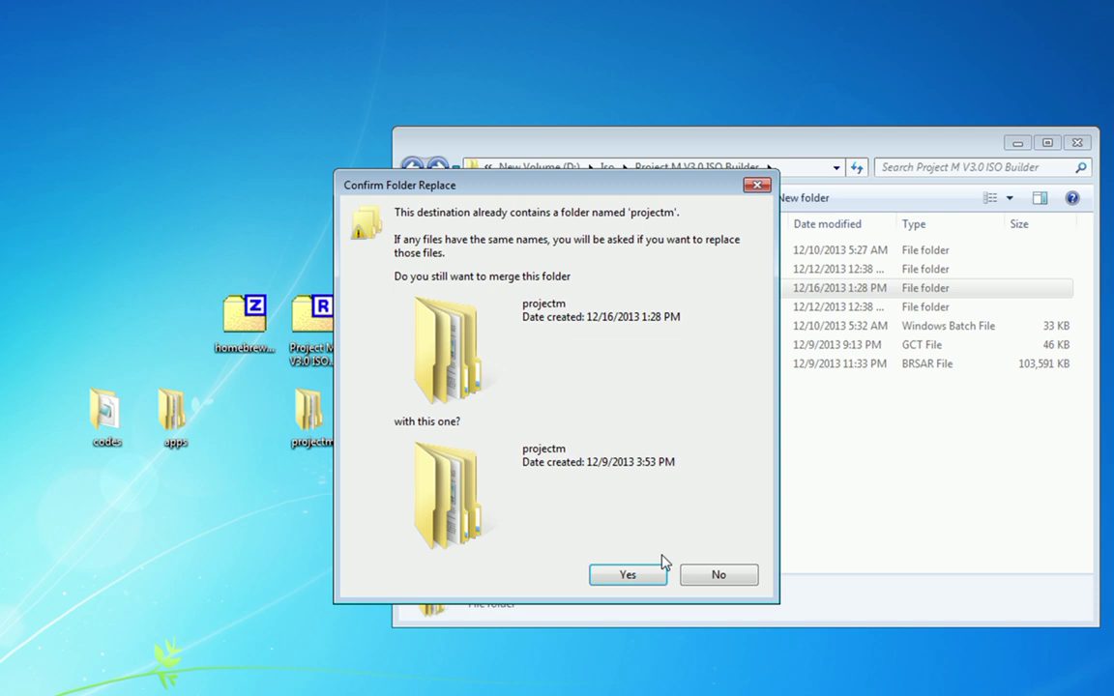
pyautogui.click(654, 574)
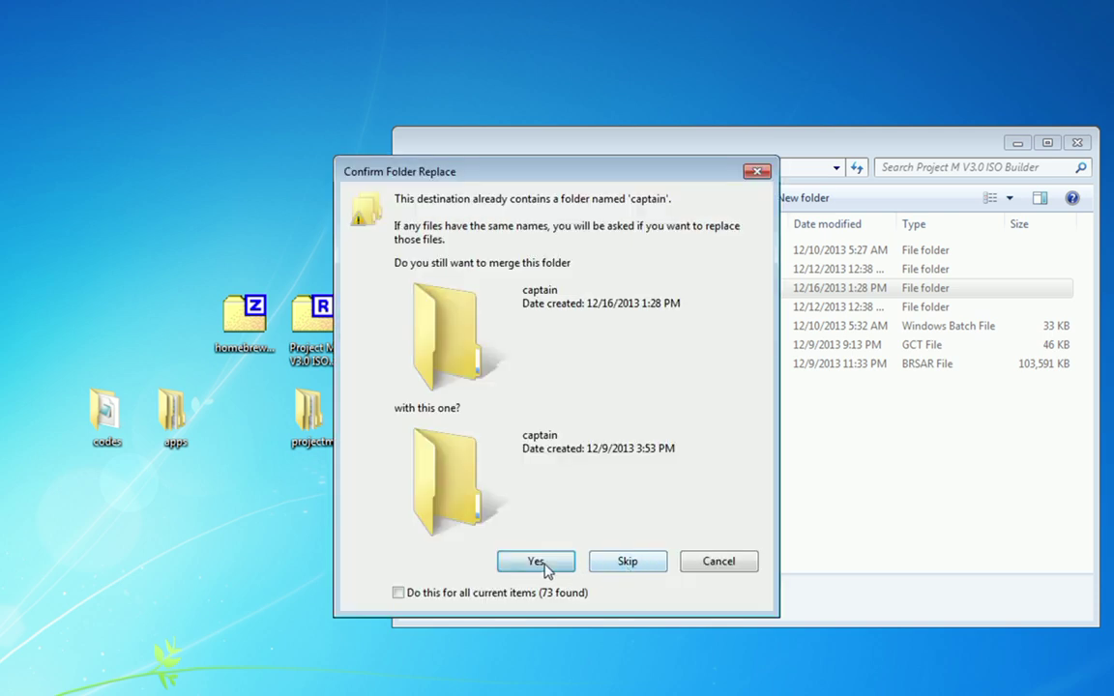
pyautogui.click(544, 568)
pyautogui.click(397, 591)
pyautogui.click(560, 564)
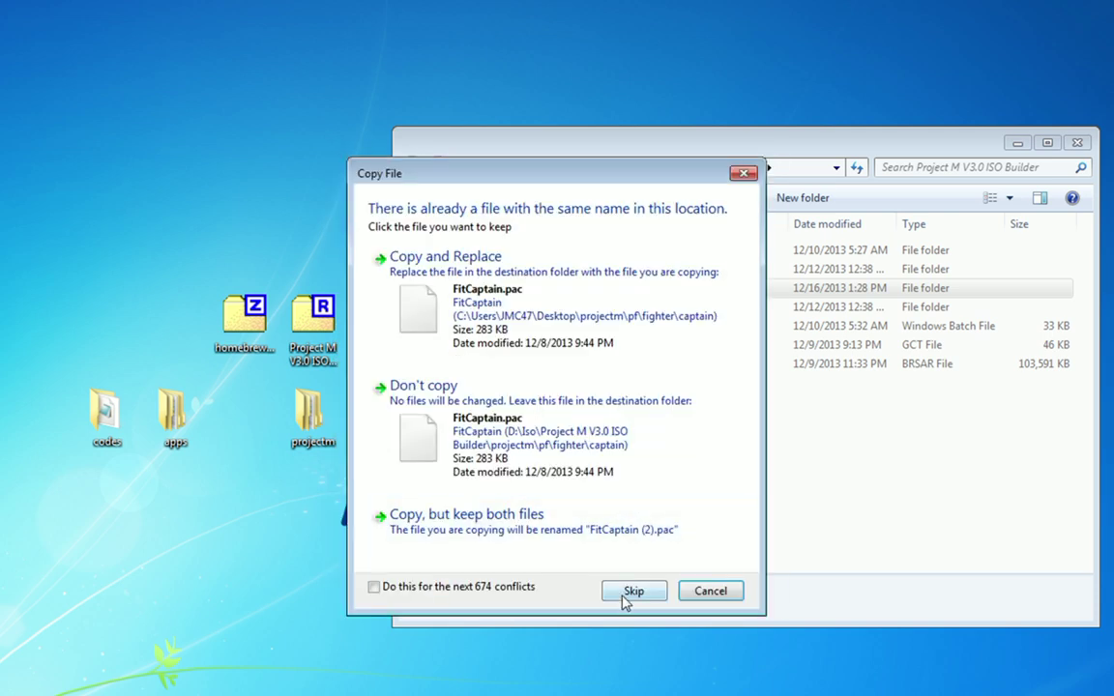
pyautogui.click(373, 586)
pyautogui.click(483, 290)
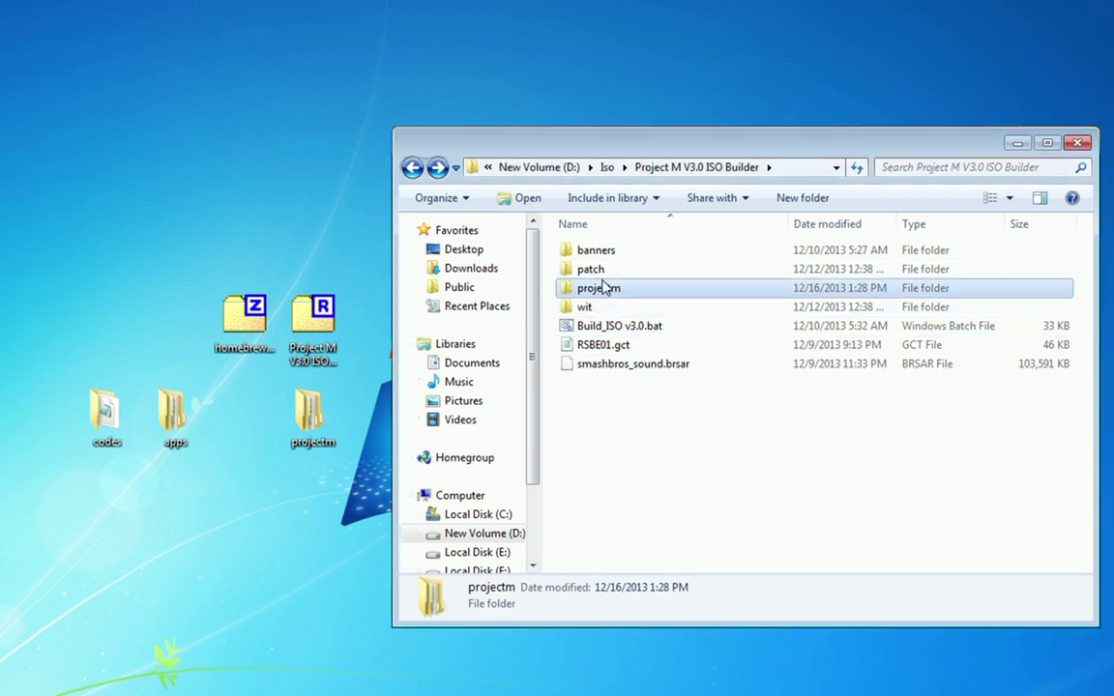
# - Copy RSBE01.gct from the desktop codes folder into the ISO Builder folder, replacing the existing file, and close the codes folder
pyautogui.doubleClick(108, 413)
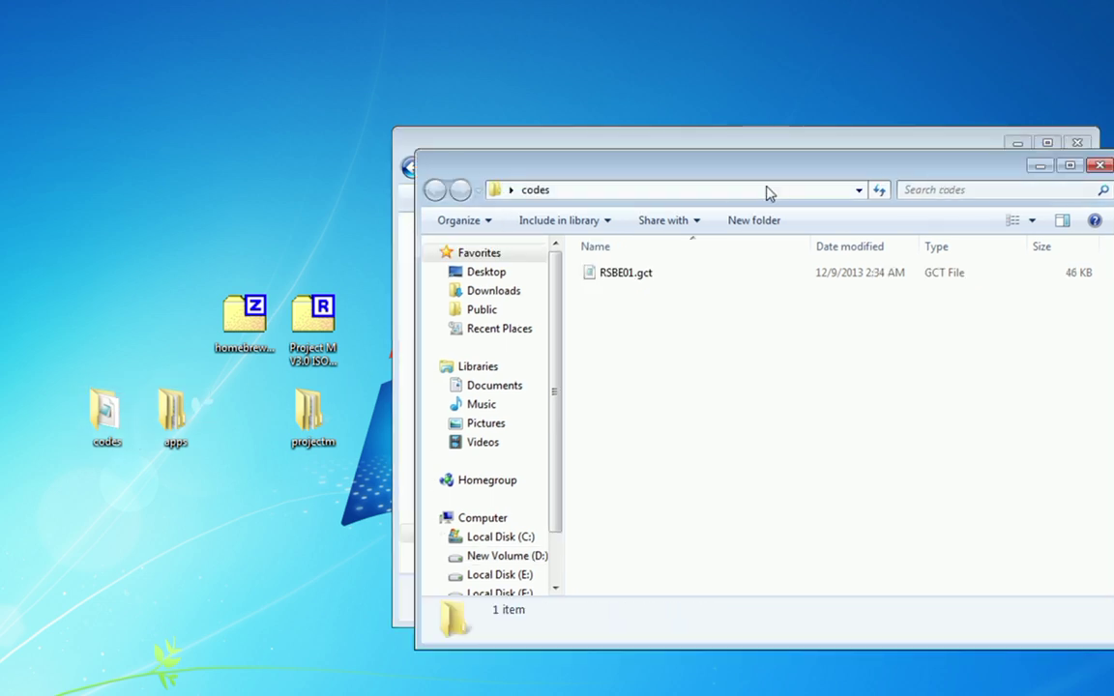
pyautogui.moveTo(755, 179); pyautogui.dragTo(296, 225)
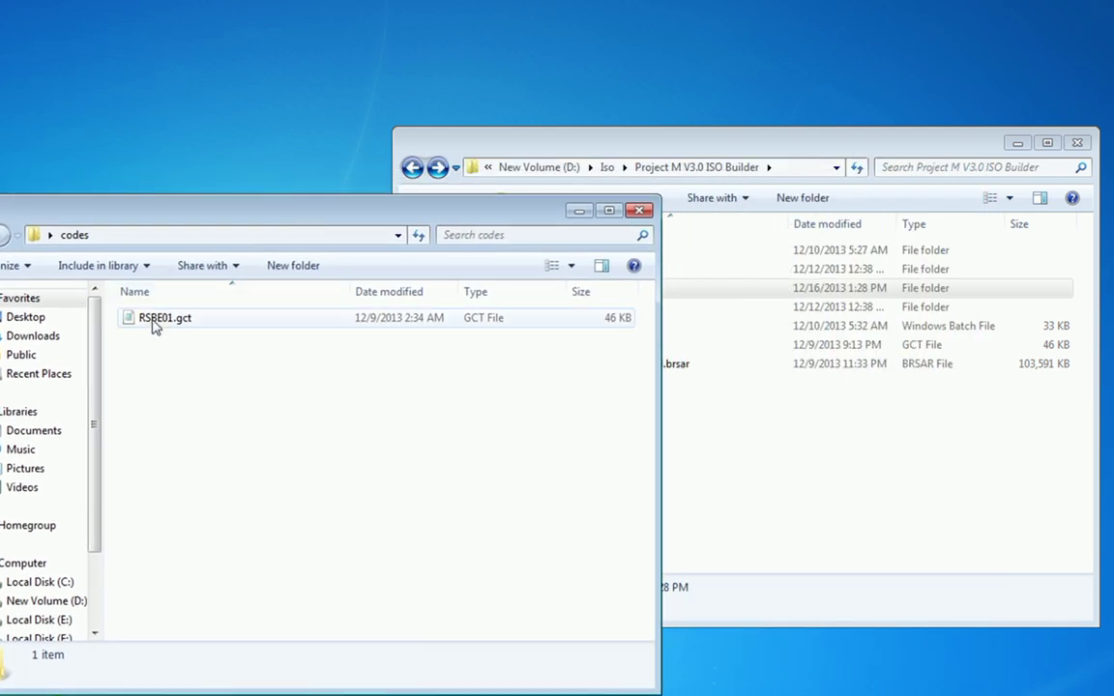
pyautogui.moveTo(153, 324); pyautogui.dragTo(780, 428)
pyautogui.click(505, 347)
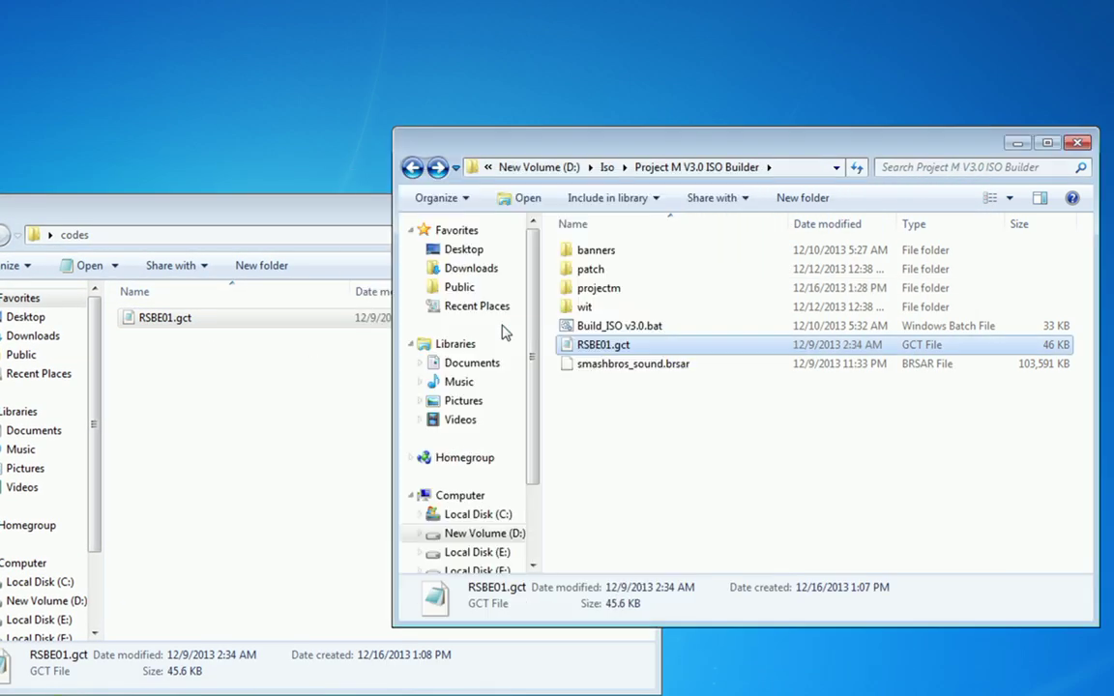
pyautogui.click(318, 229)
pyautogui.click(636, 213)
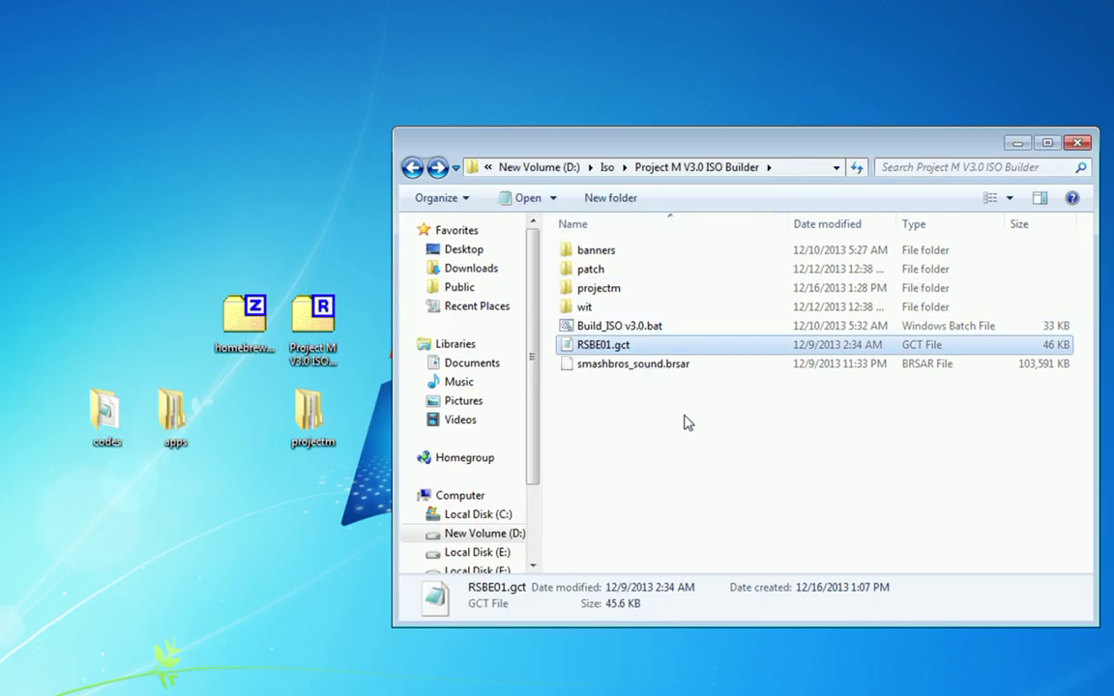
pyautogui.click(649, 410)
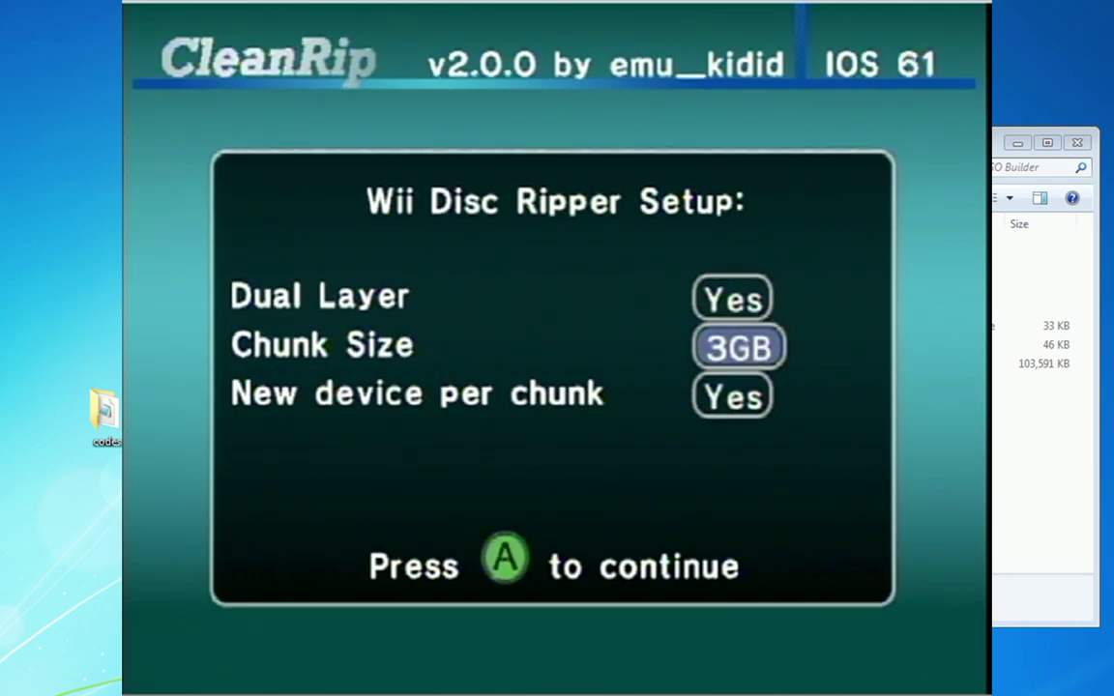
pyautogui.press('Down')
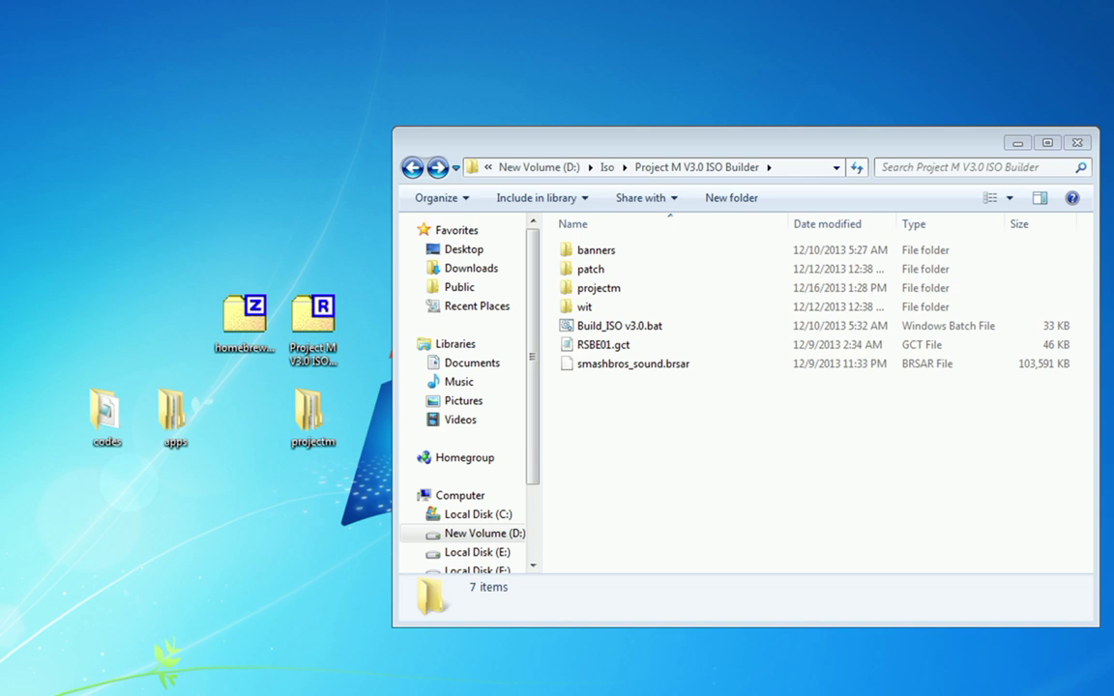
# - Paste the [Wii] Super Smash Brothers Brawl.iso disc image into the Project M V3.0 ISO Builder folder
pyautogui.hotkey('ctrl', 'v')
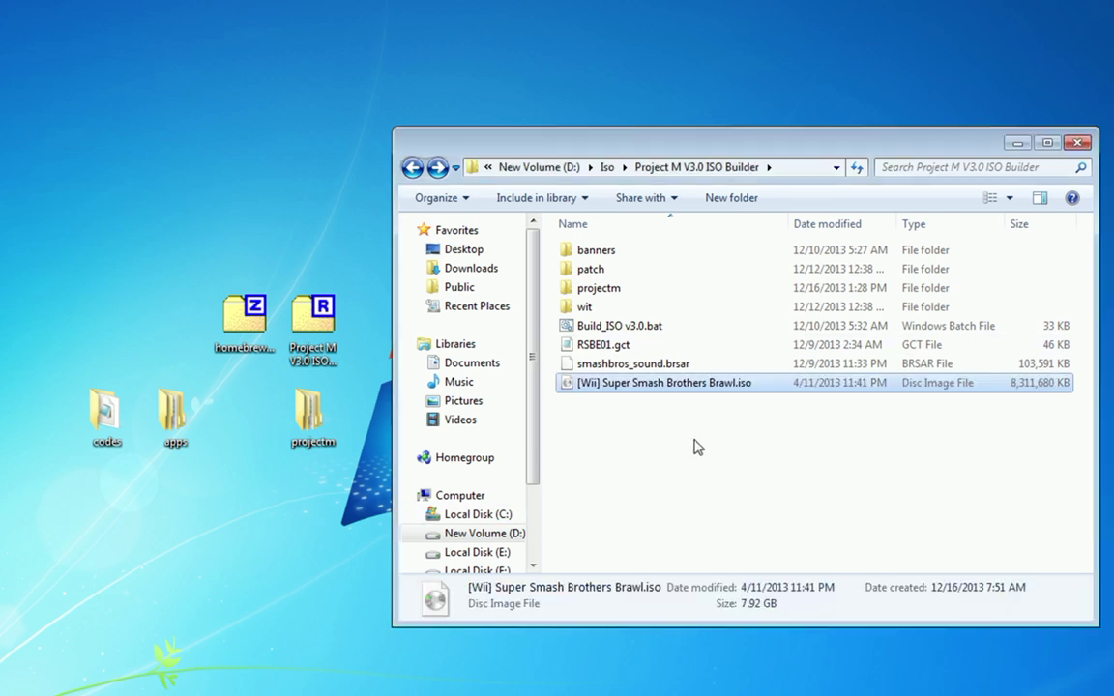
pyautogui.click(764, 365)
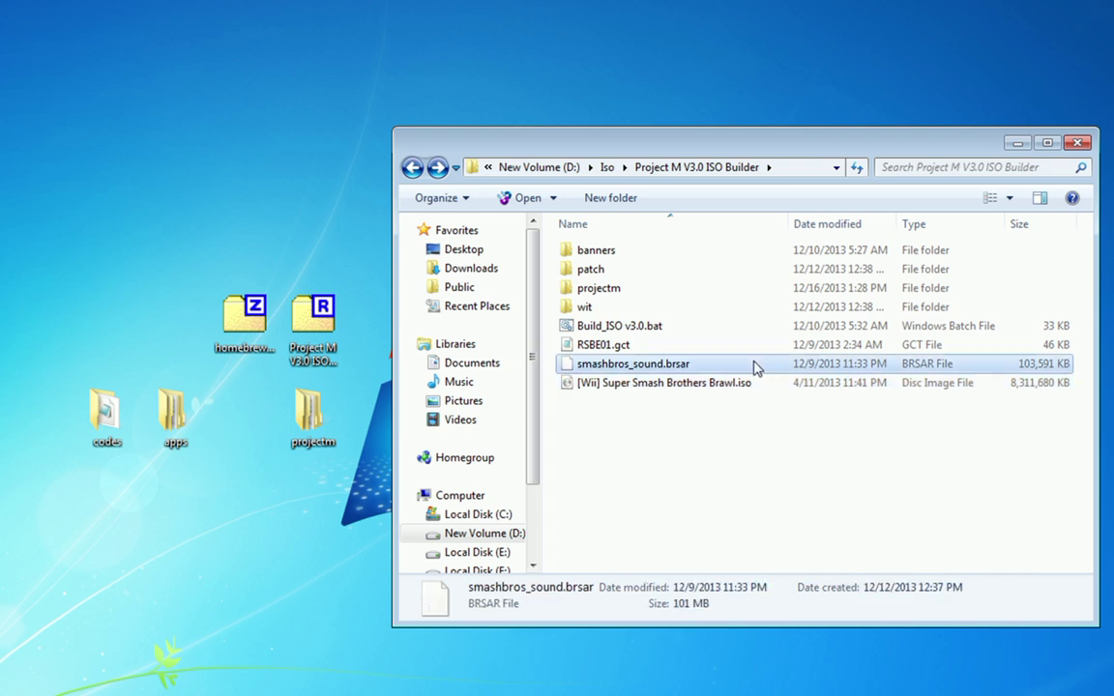
# - Run Build_ISO v3.0.bat and continue past the builder's introduction to the mod selection
pyautogui.click(609, 329)
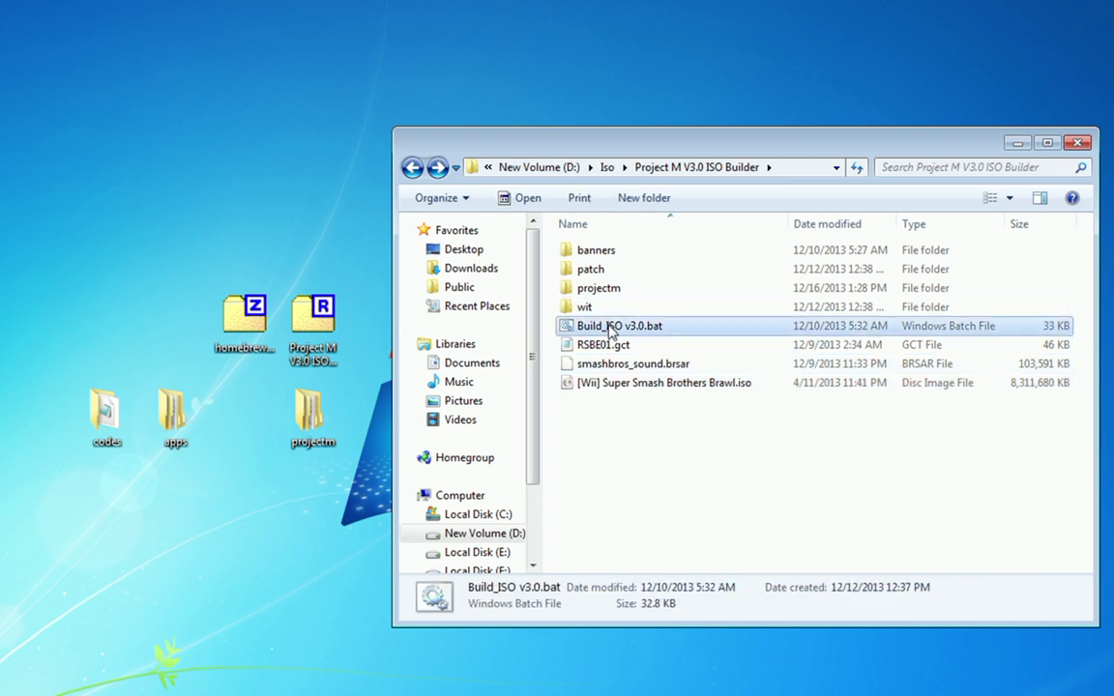
pyautogui.doubleClick(609, 328)
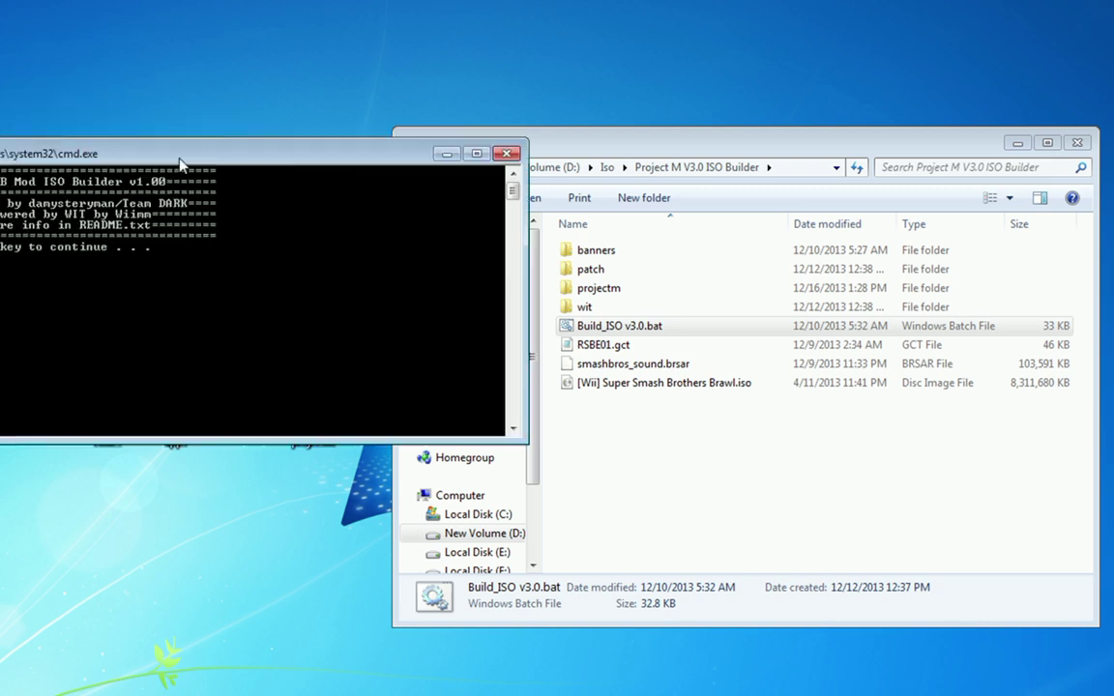
pyautogui.moveTo(39, 149); pyautogui.dragTo(606, 218)
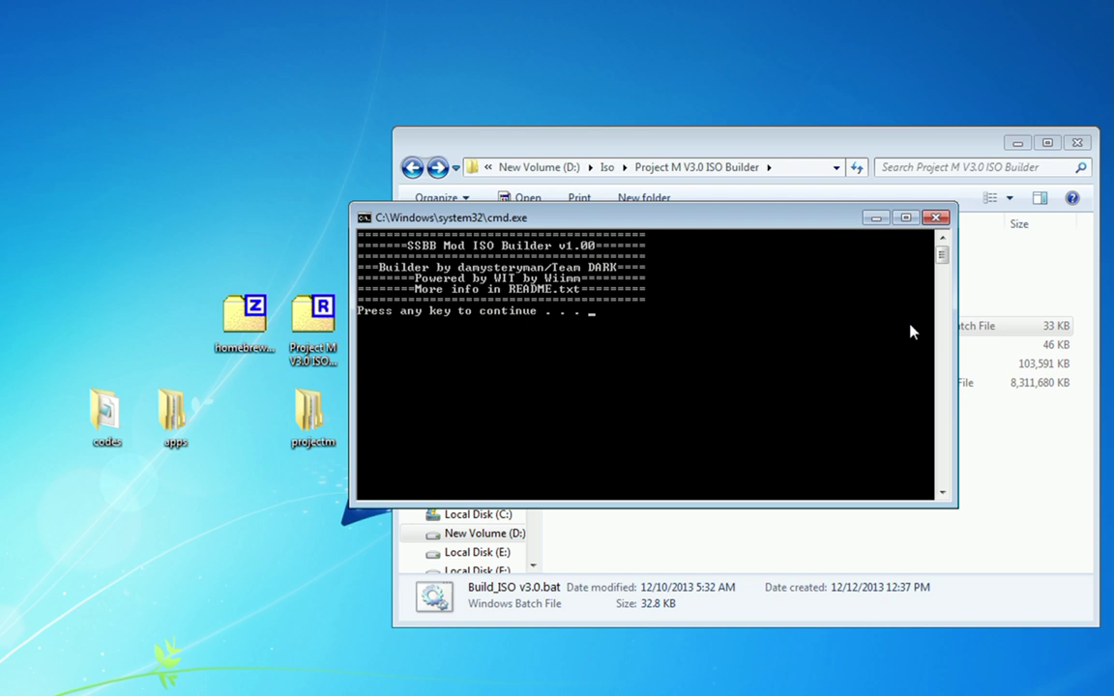
pyautogui.press('Return')
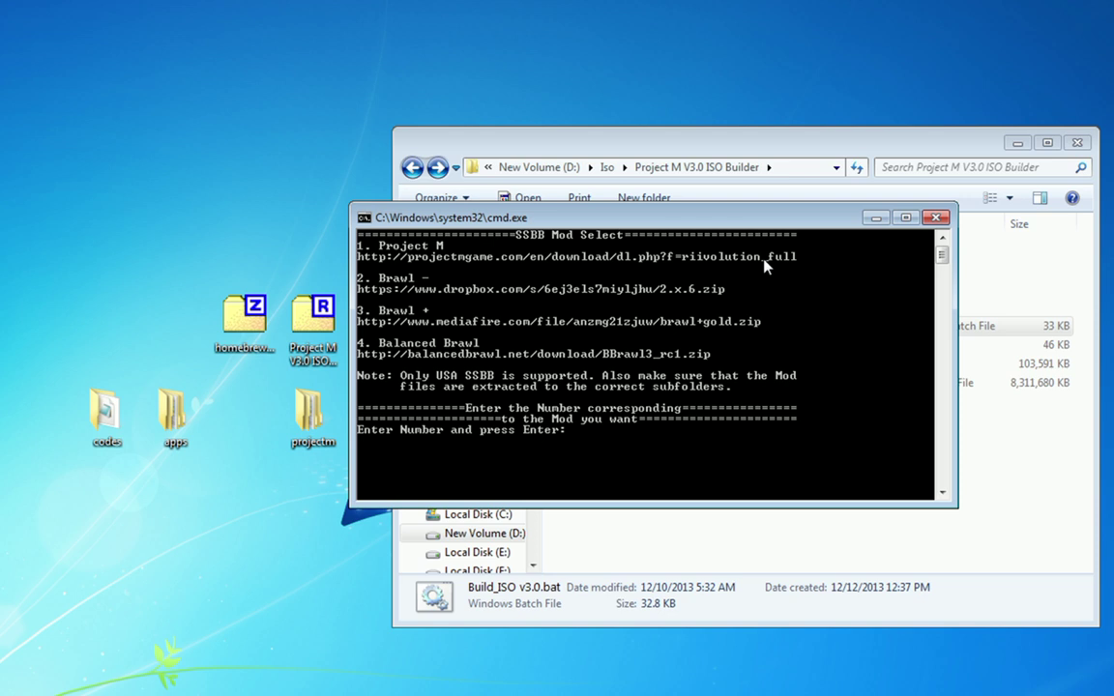
# - Configure the build with Project M, .iso format, a new KSBx save slot and custom banner download, and start it
pyautogui.write('1')
pyautogui.press('Return')
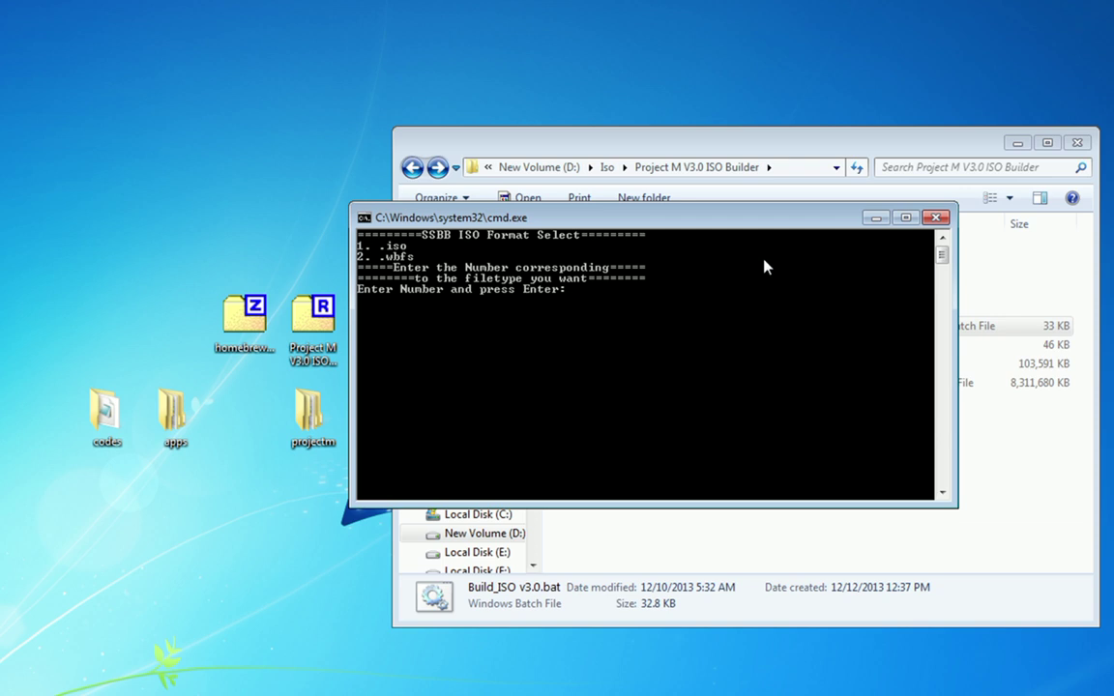
pyautogui.write('1')
pyautogui.press('Return')
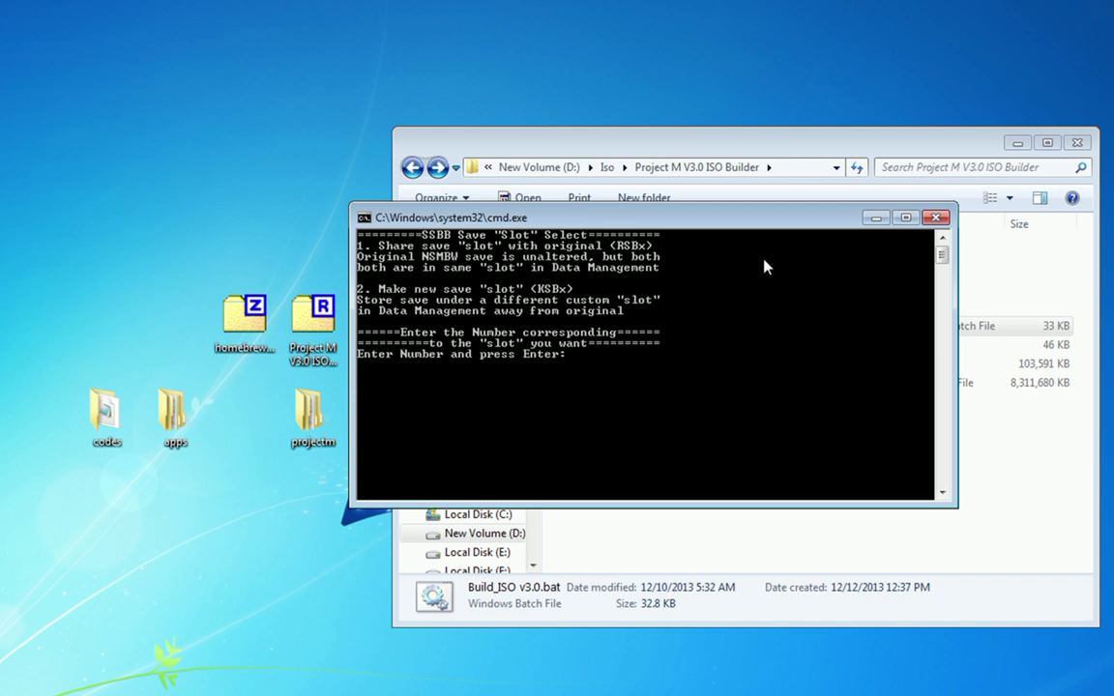
pyautogui.write('2')
pyautogui.press('Return')
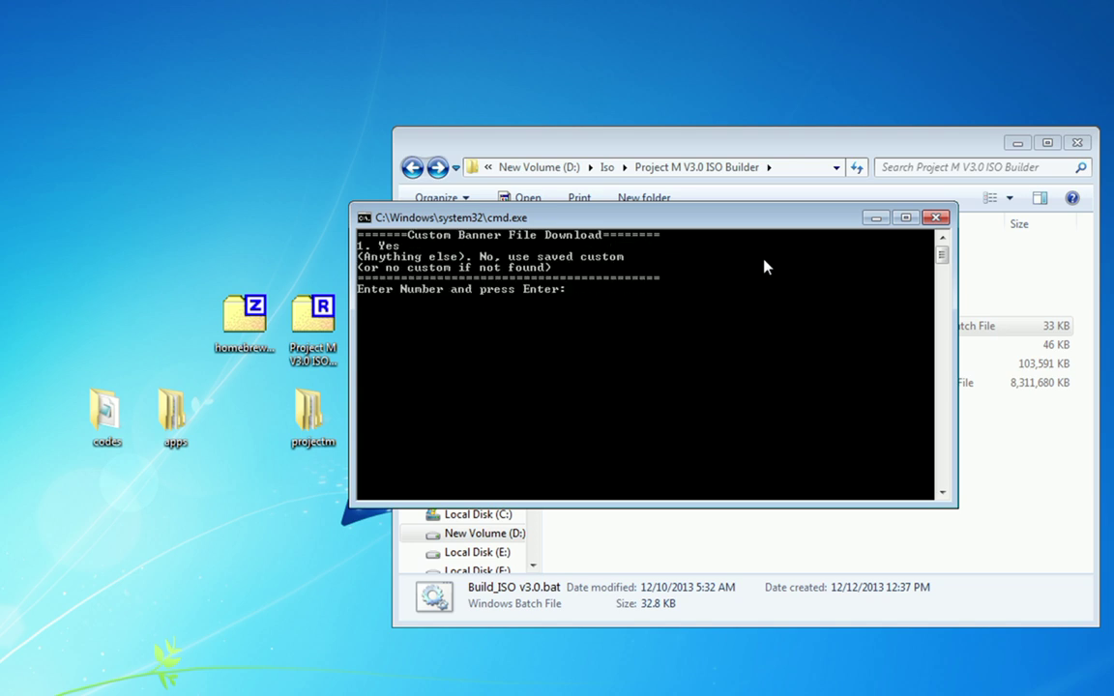
pyautogui.write('1')
pyautogui.press('Return')
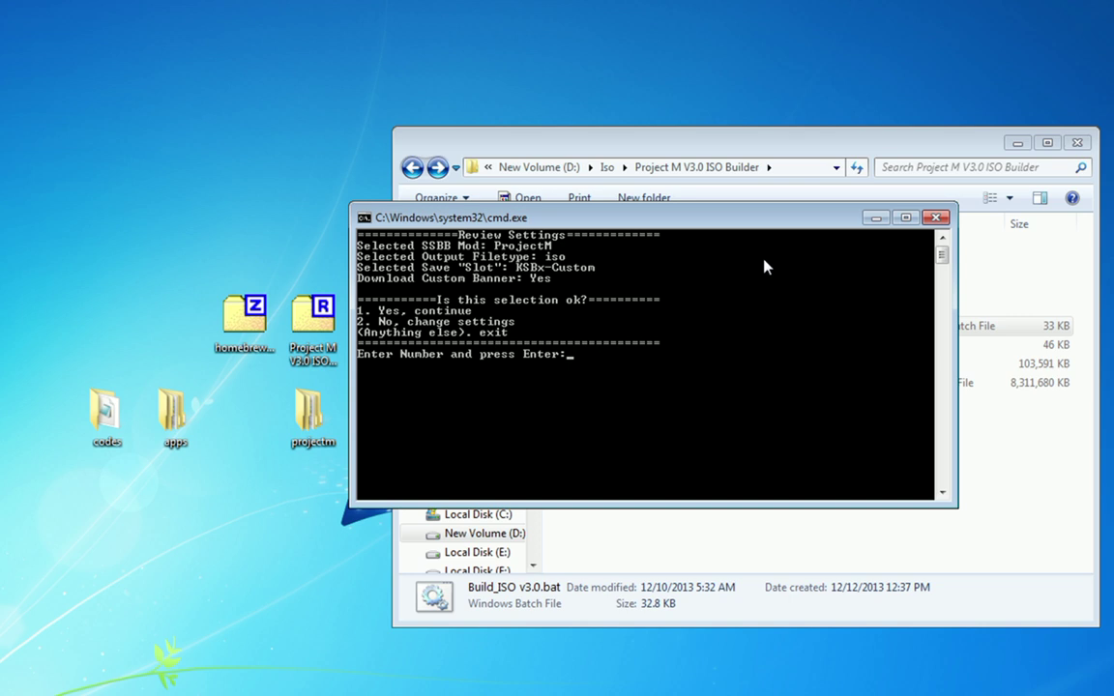
pyautogui.write('1')
pyautogui.press('Return')
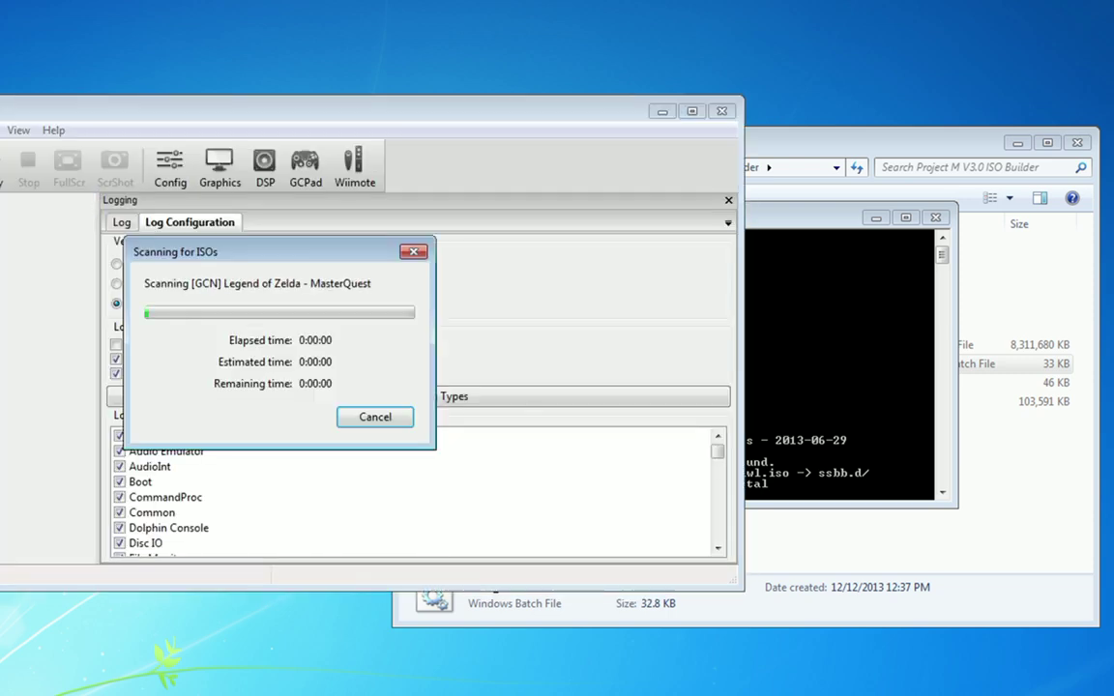
# - Switch to Dolphin and examine its configuration, including the Wii aspect ratio and device settings
pyautogui.moveTo(337, 123); pyautogui.dragTo(713, 178)
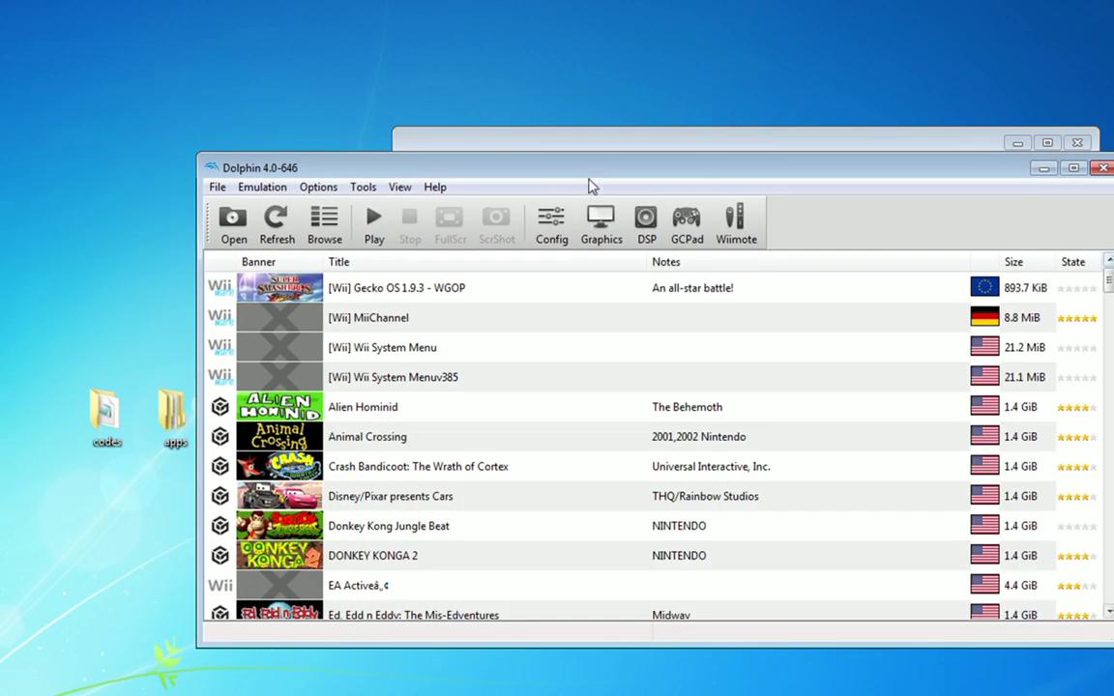
pyautogui.click(329, 192)
pyautogui.click(344, 211)
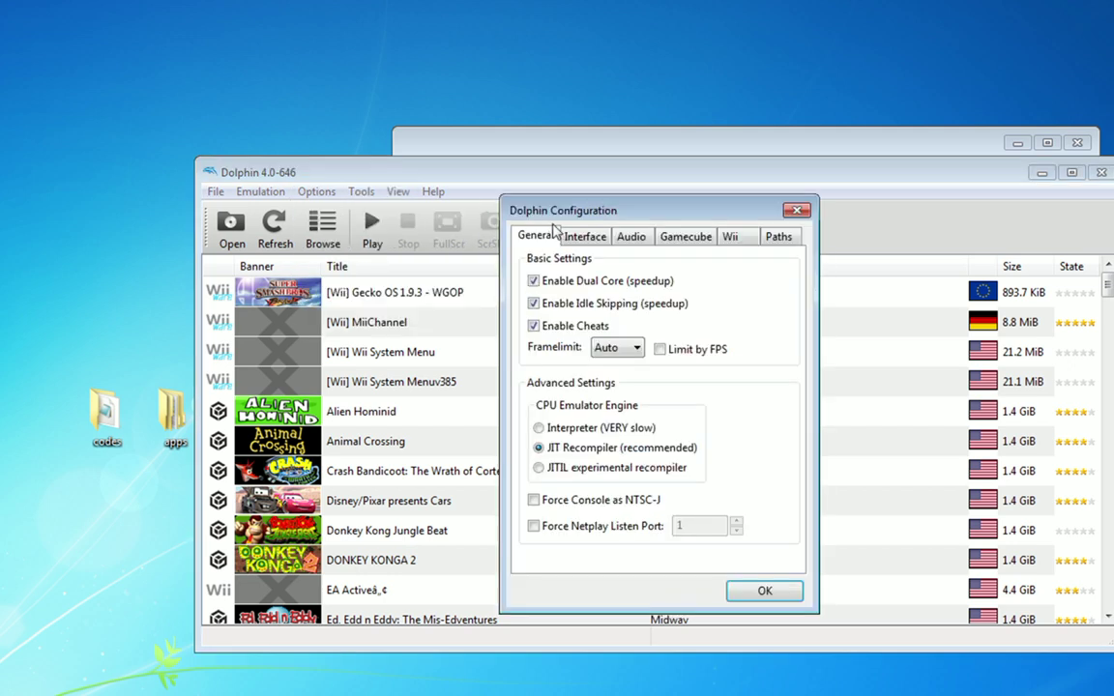
pyautogui.moveTo(628, 217); pyautogui.dragTo(564, 216)
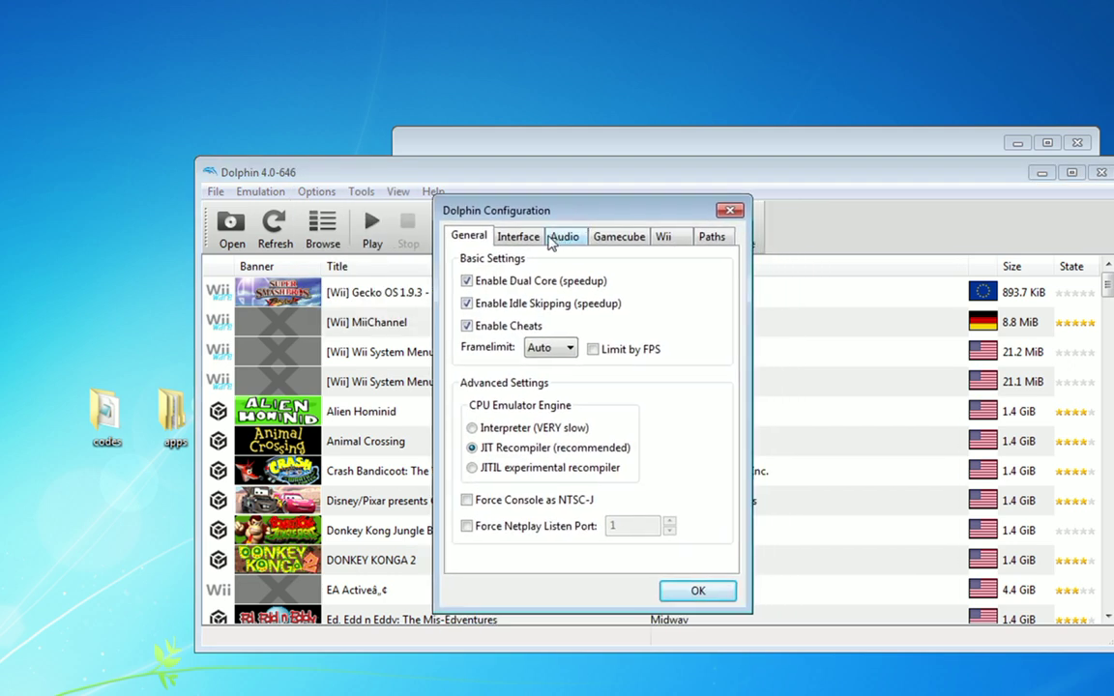
pyautogui.click(538, 238)
pyautogui.click(617, 241)
pyautogui.click(664, 238)
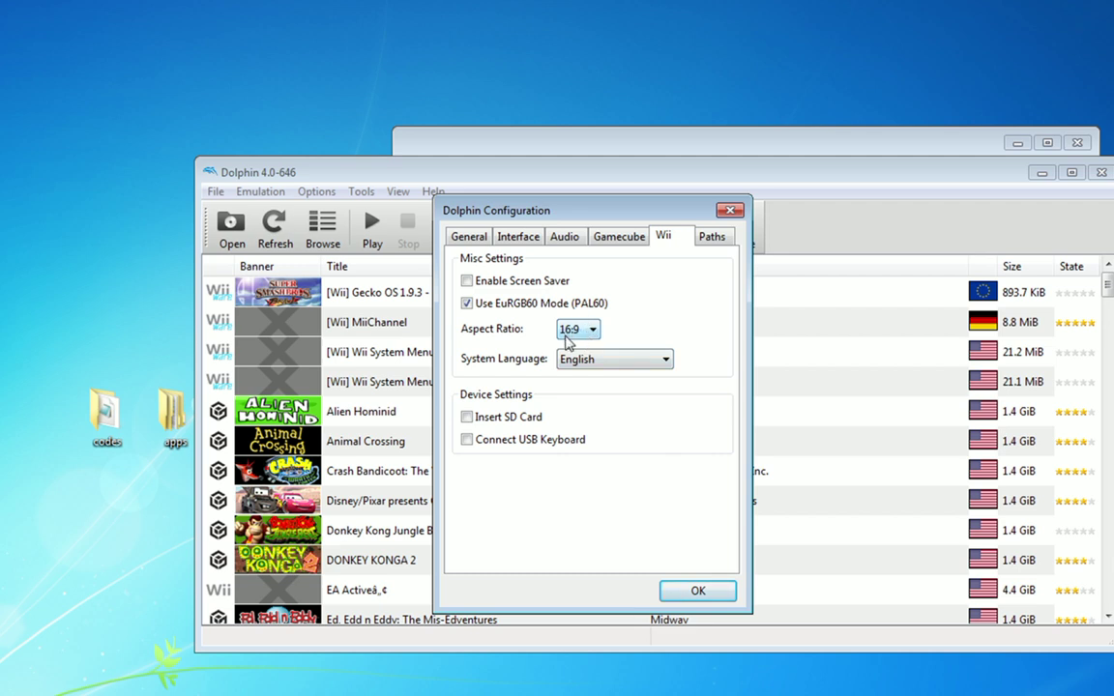
pyautogui.click(727, 219)
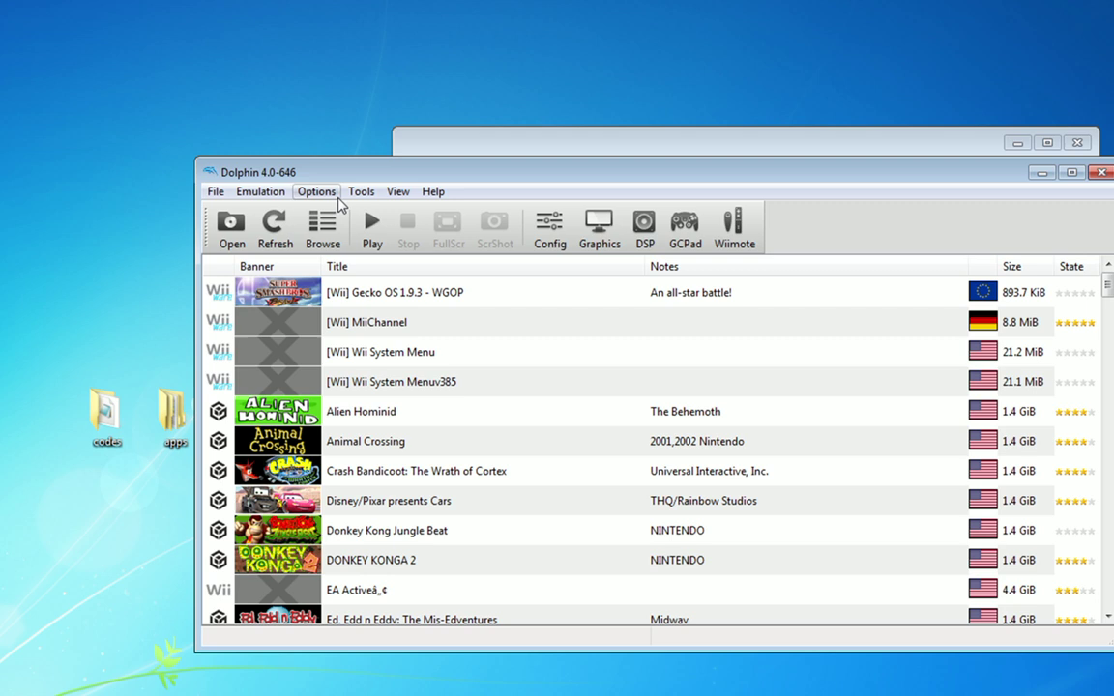
# - Check the four Wiimote sources in Dolphin's Wiimote configuration and accept the dialog
pyautogui.click(358, 194)
pyautogui.click(482, 319)
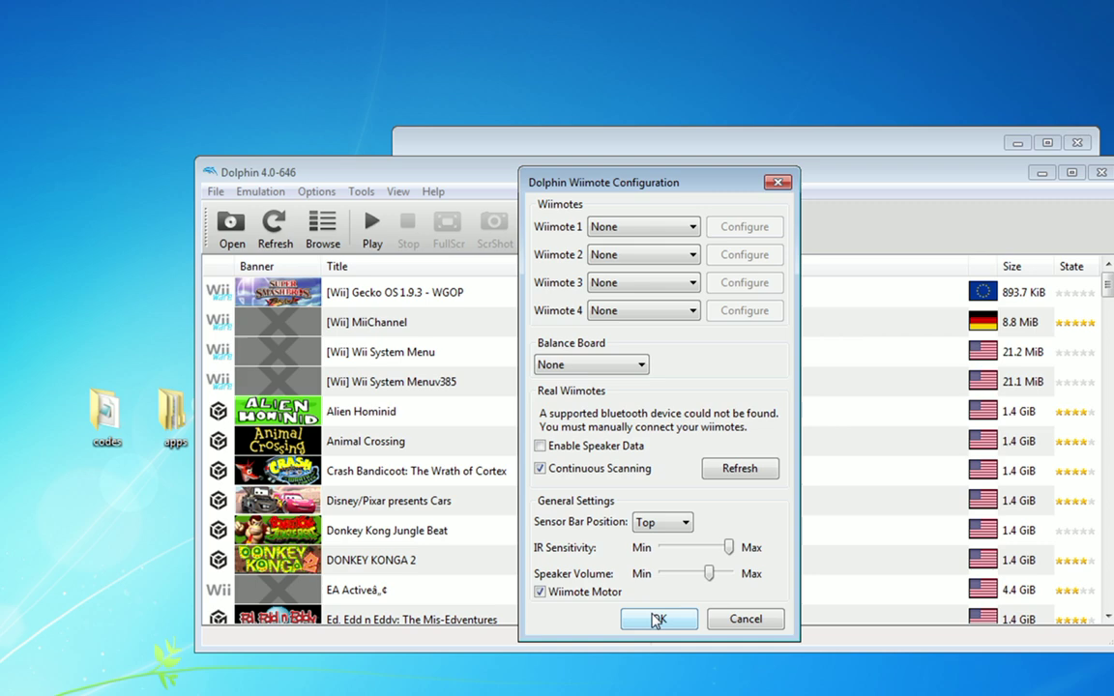
pyautogui.click(653, 619)
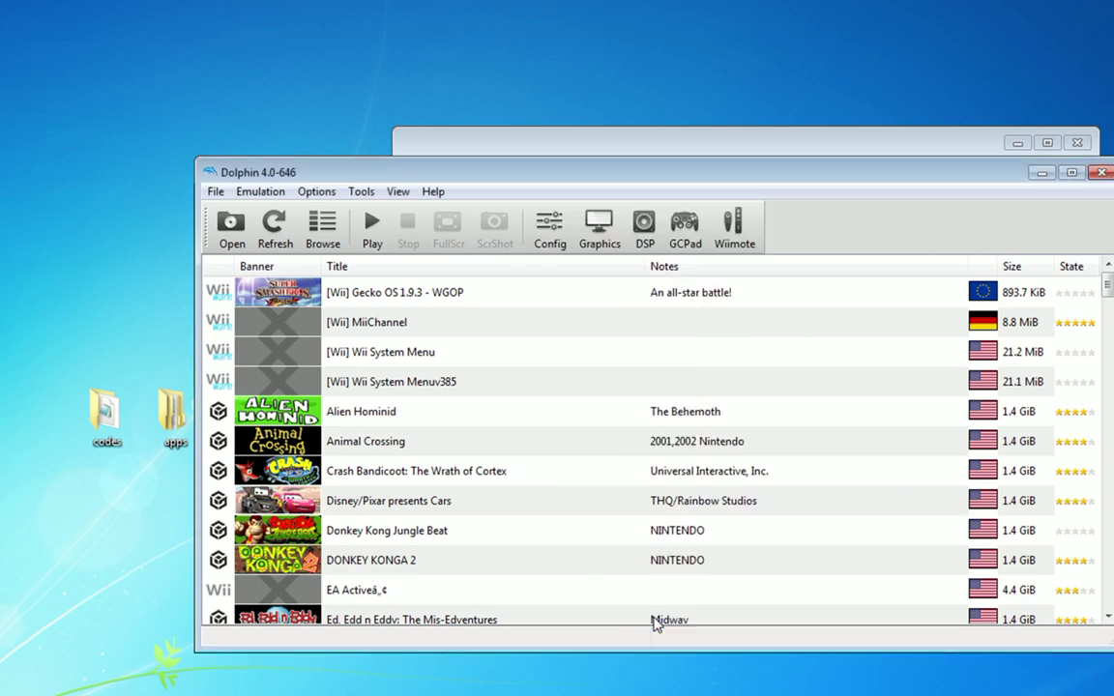
# - Host a NetPlay session for Super Smash Bros. Project M from the game list and start the game
pyautogui.scroll(-15, 547, 512)
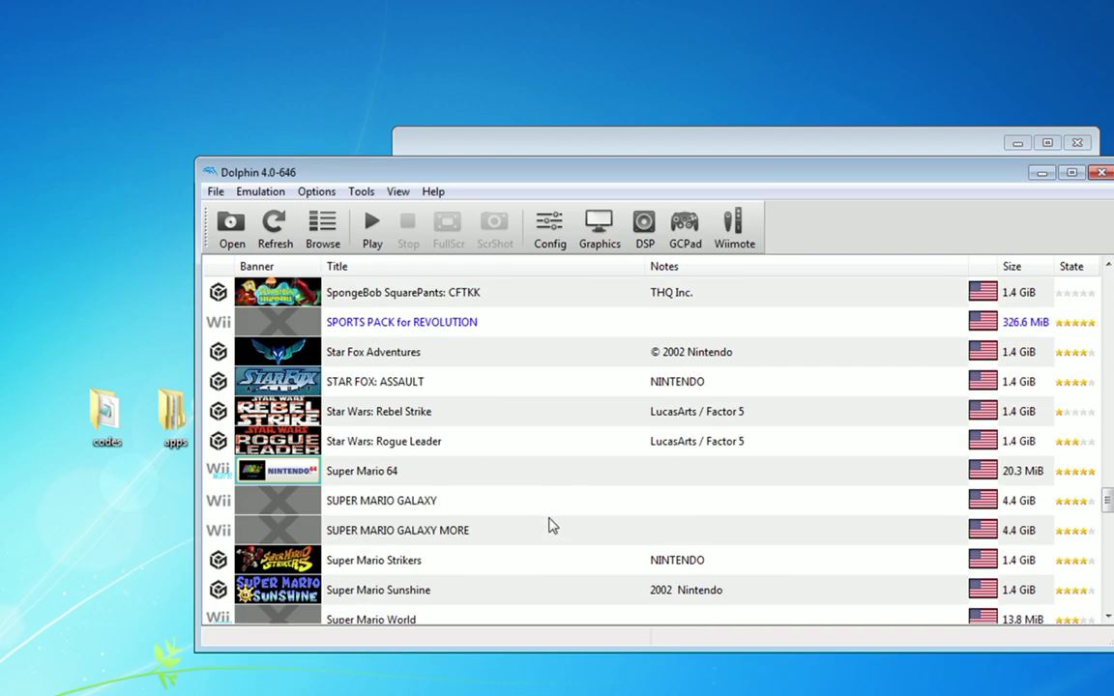
pyautogui.scroll(-5, 542, 517)
pyautogui.rightClick(427, 390)
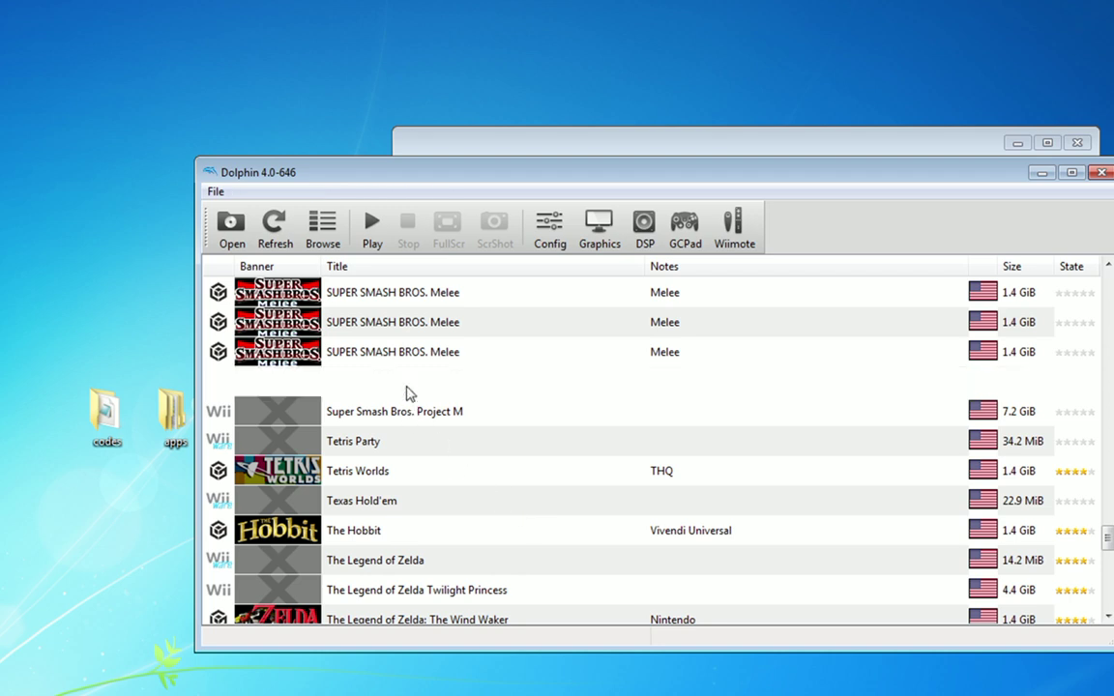
pyautogui.click(478, 438)
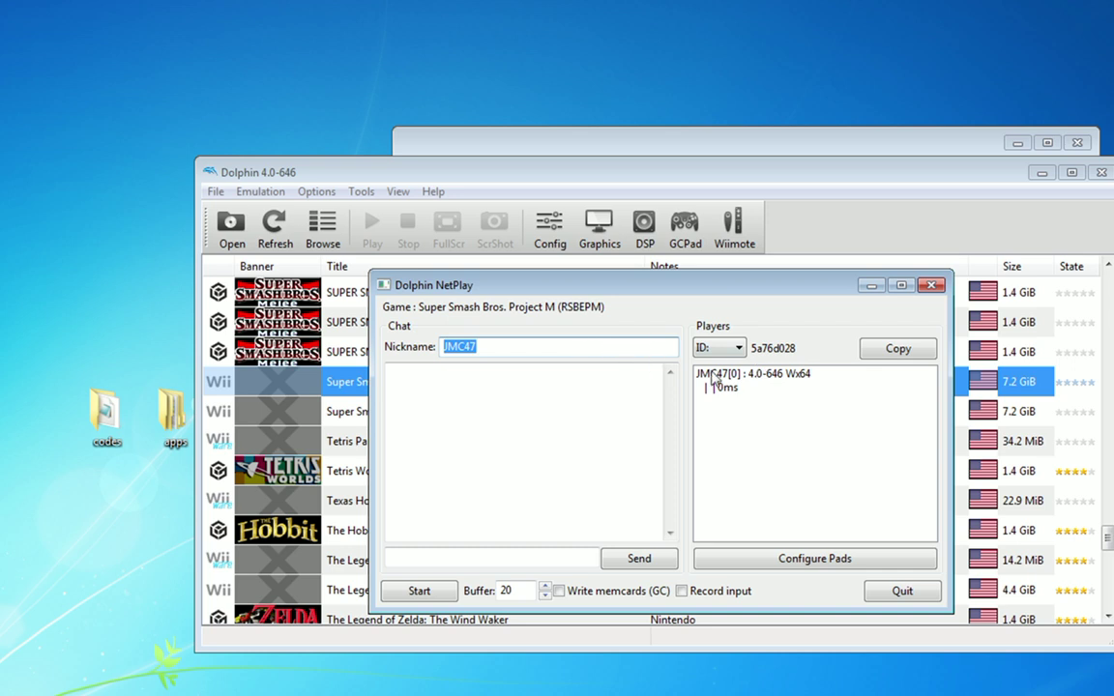
pyautogui.click(425, 597)
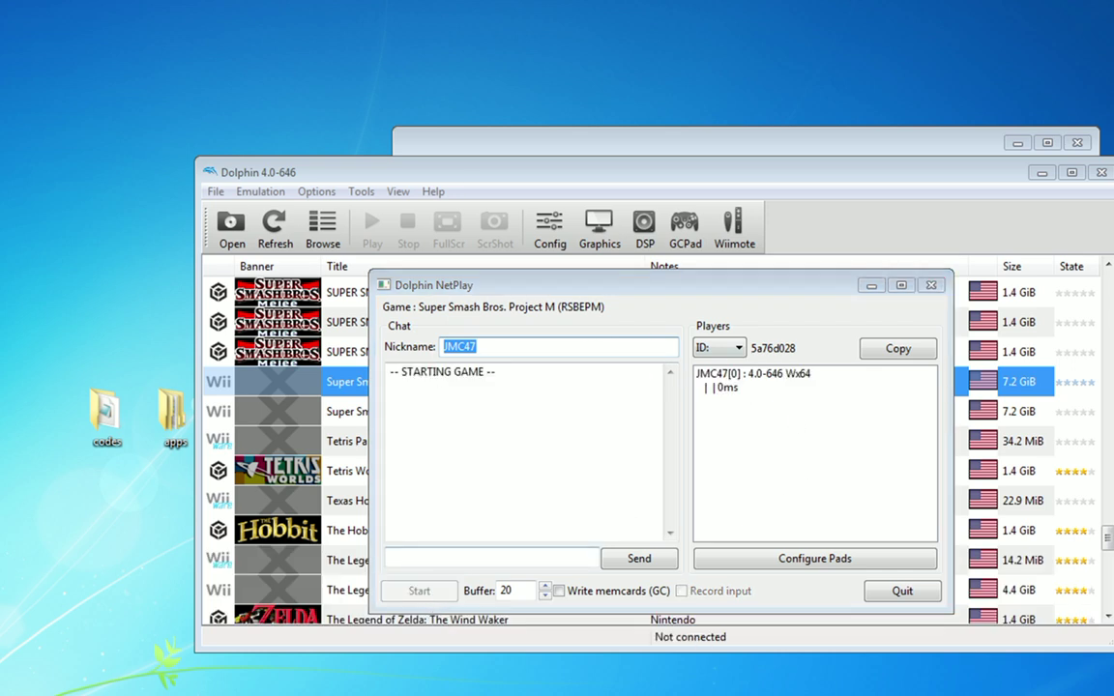